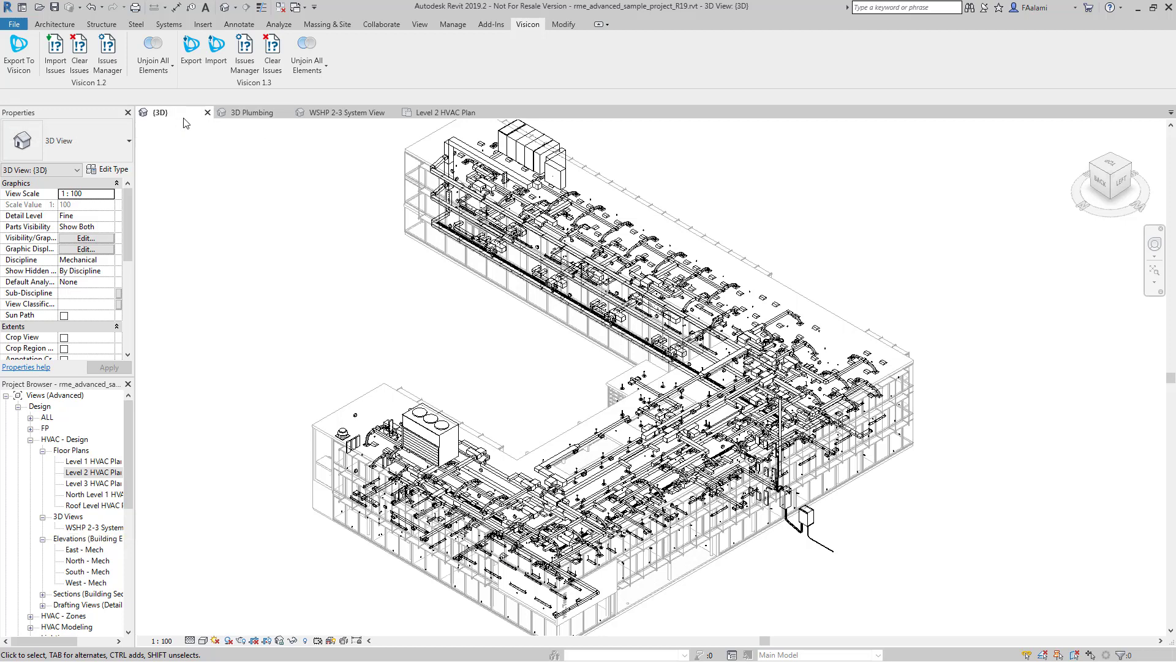
- Switch between the 3D Plumbing, WSHP 2-3 System View and Level 2 HVAC Plan tabs in turn
click(250, 112)
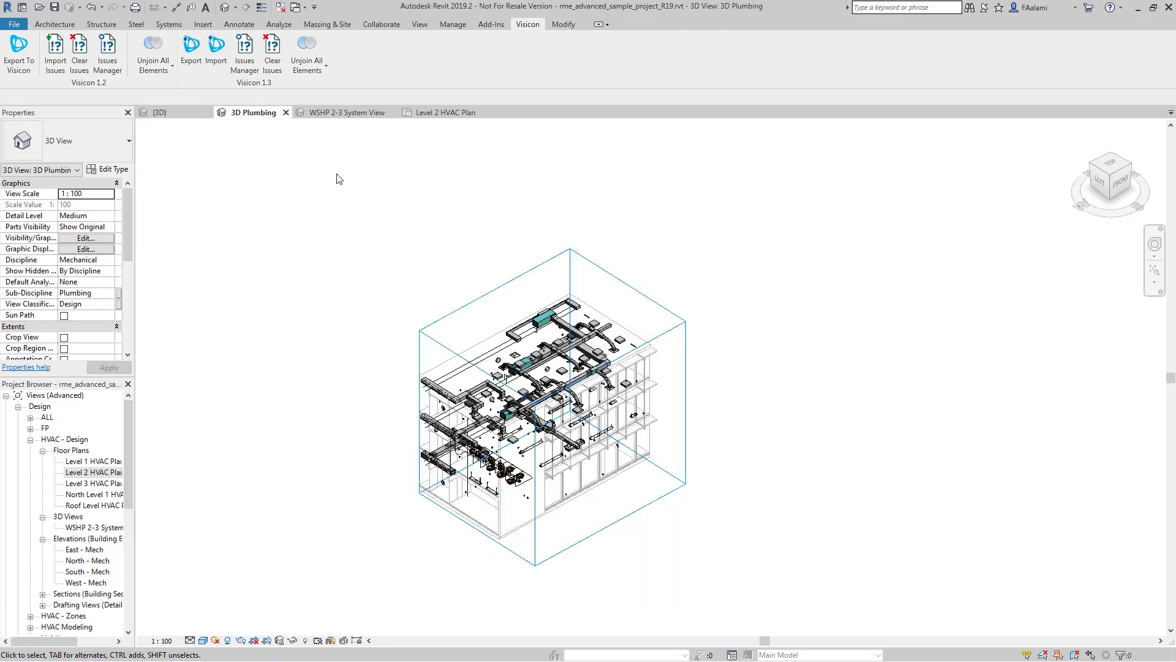
click(347, 114)
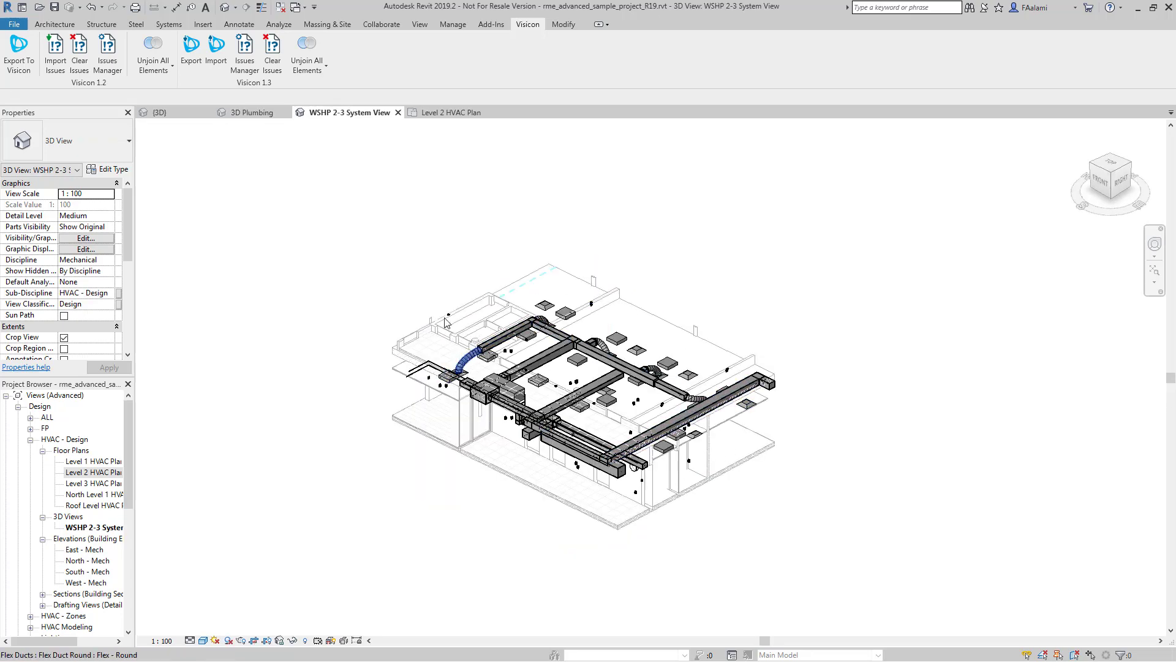
click(429, 113)
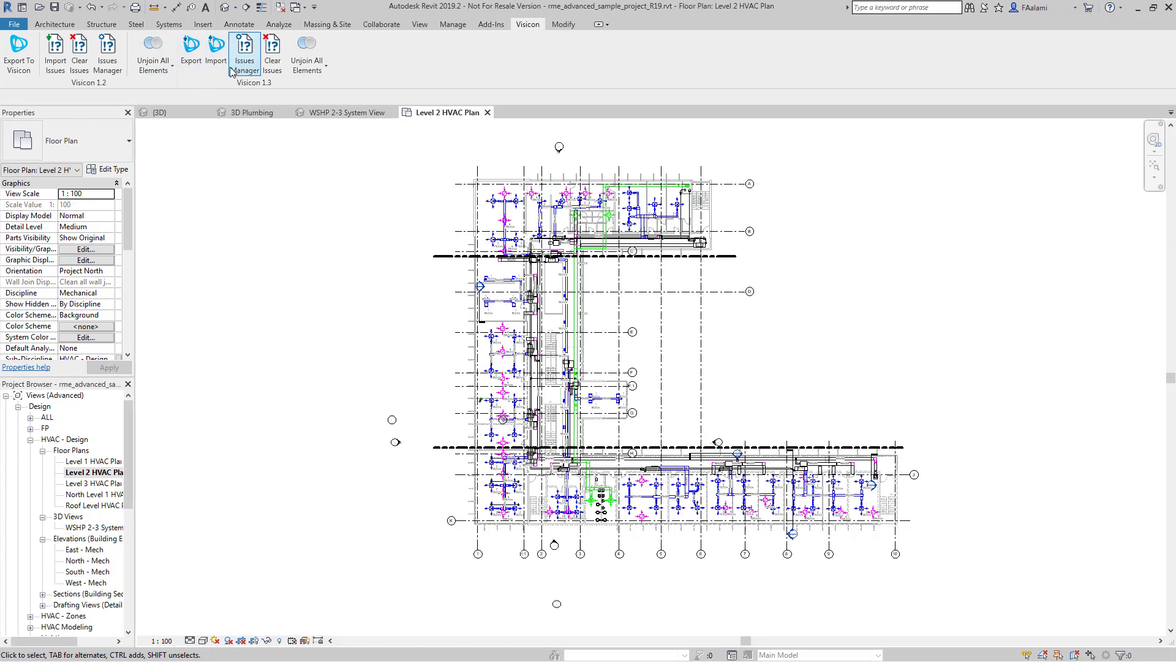
- Set the Full Export profile's Views setting to All Views, save it and export to Visicon
click(192, 55)
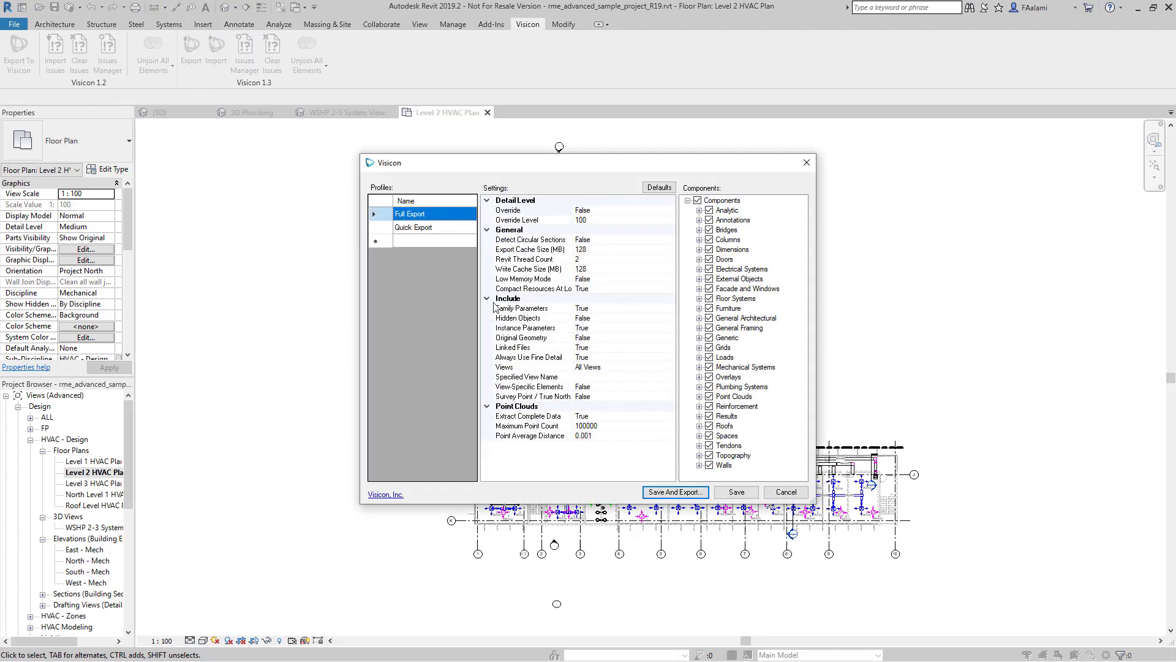
click(528, 370)
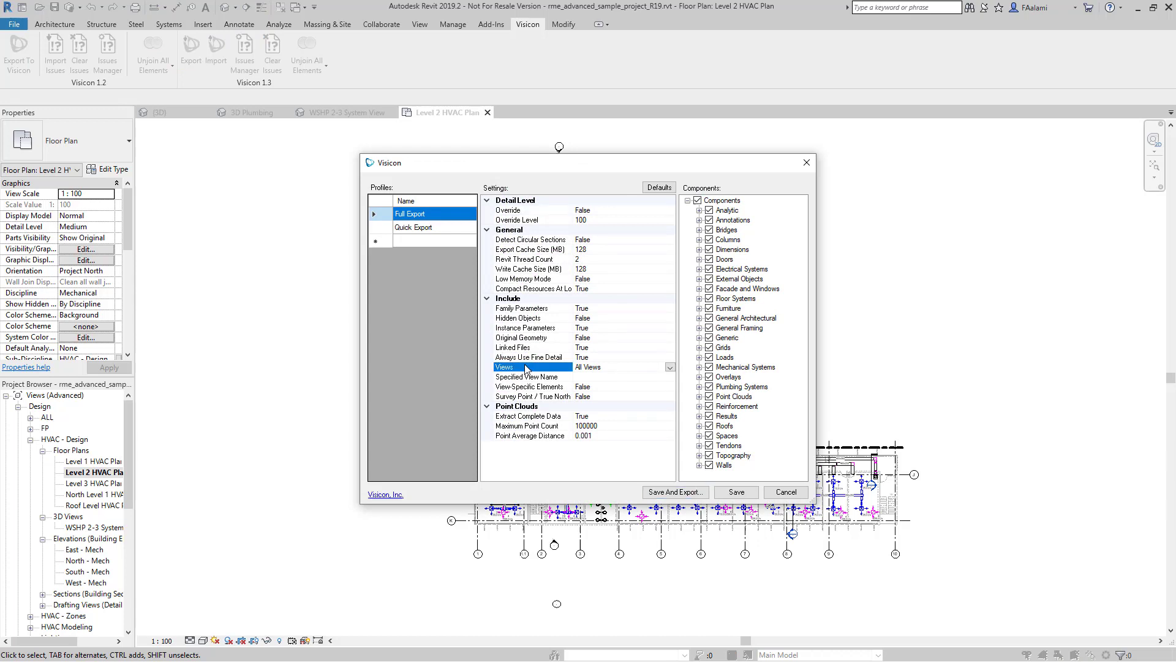
click(671, 368)
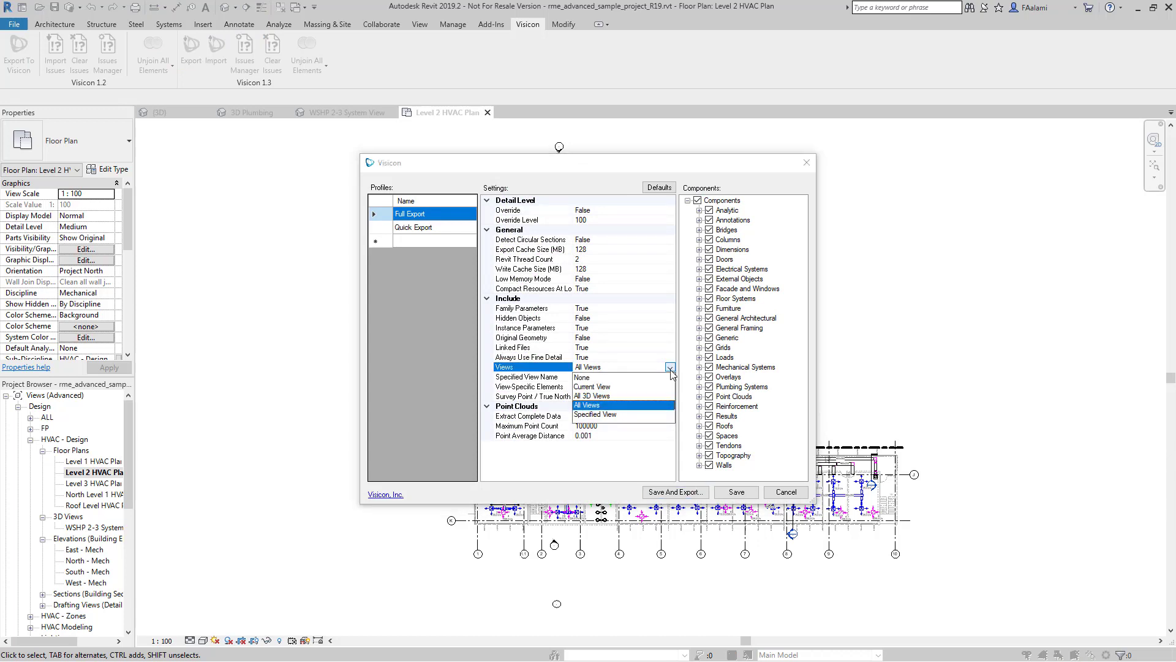
click(610, 407)
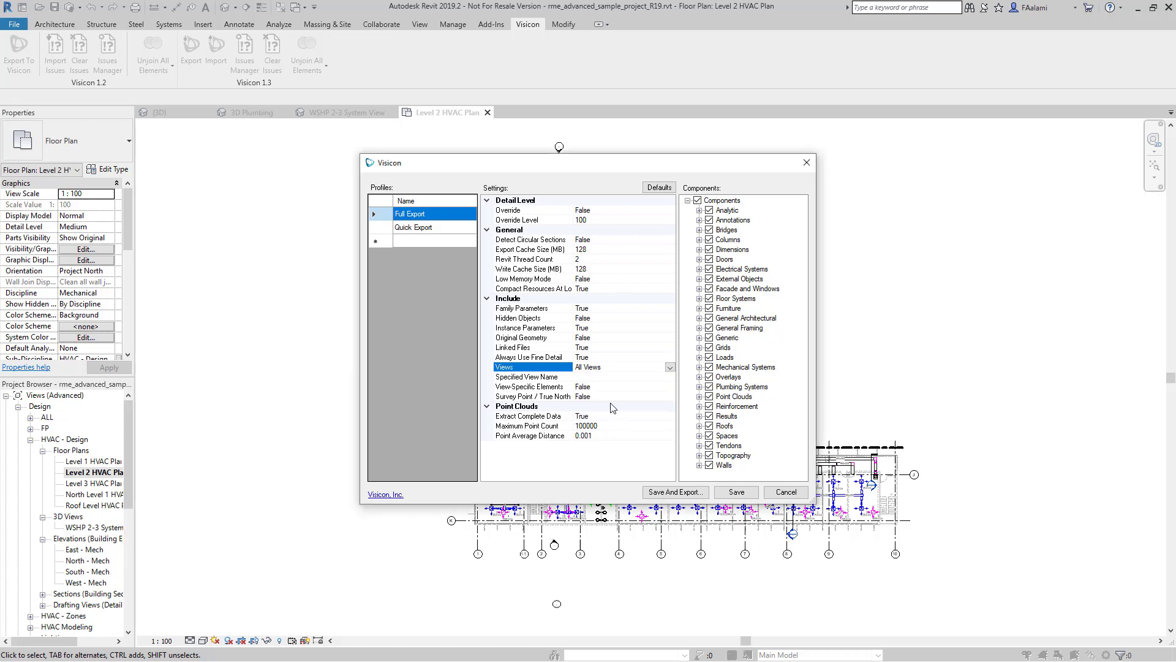
click(674, 492)
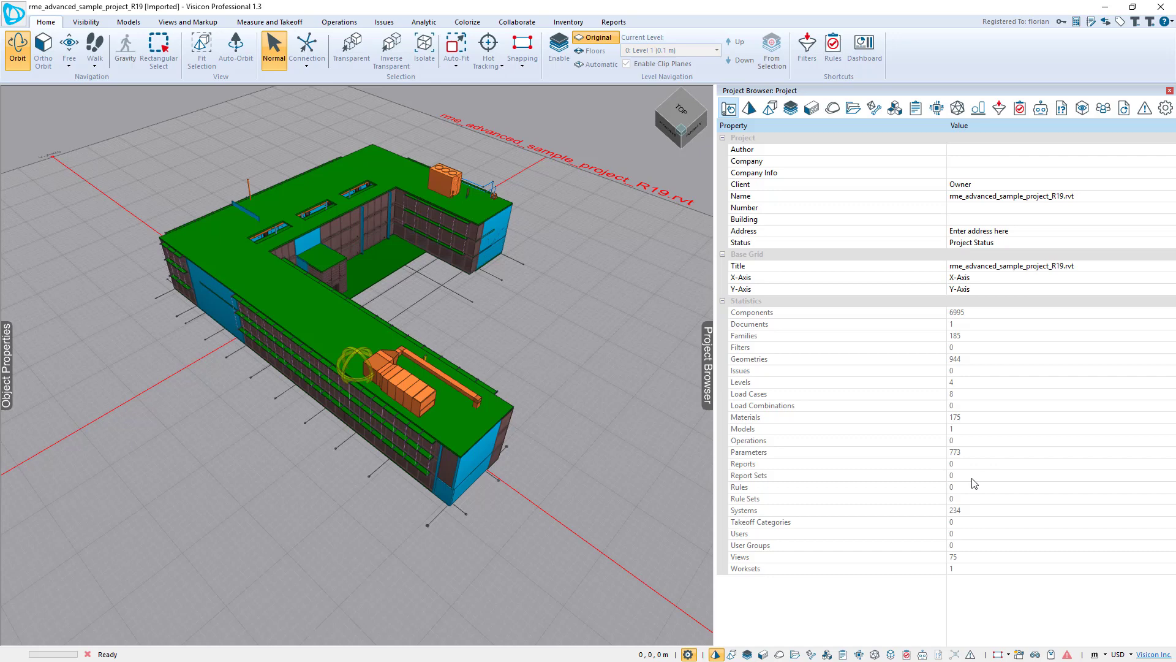
- Select the rooftop air handling coil unit and view its Parameters and Family properties
drag(493, 466, 501, 413)
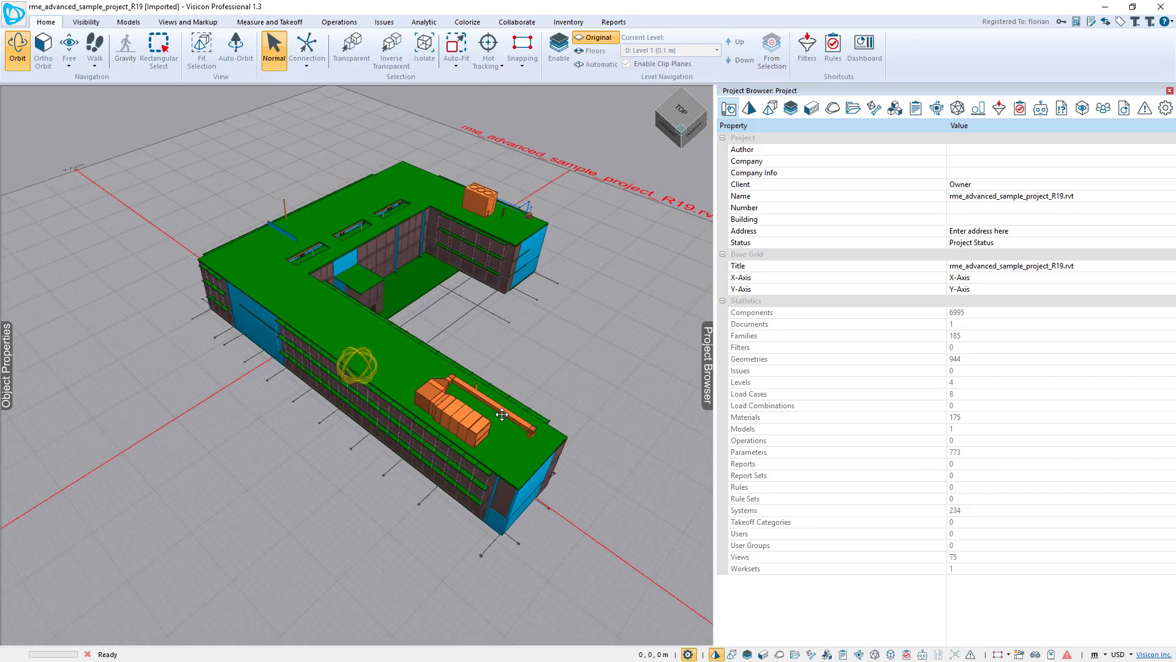
click(457, 421)
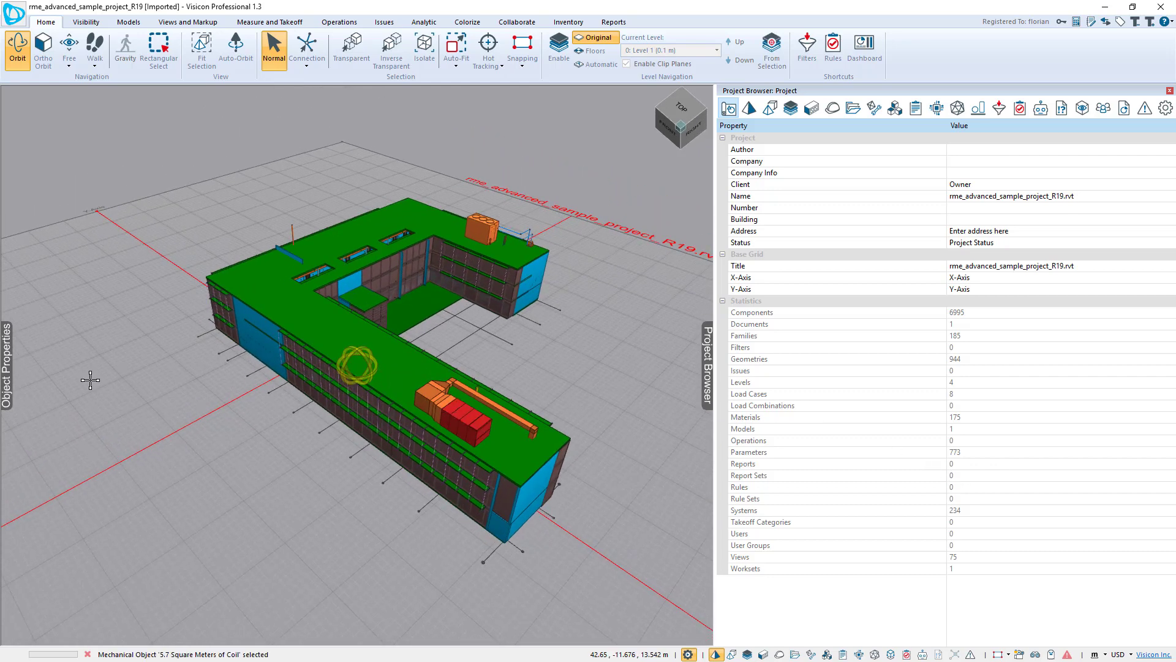
click(5, 392)
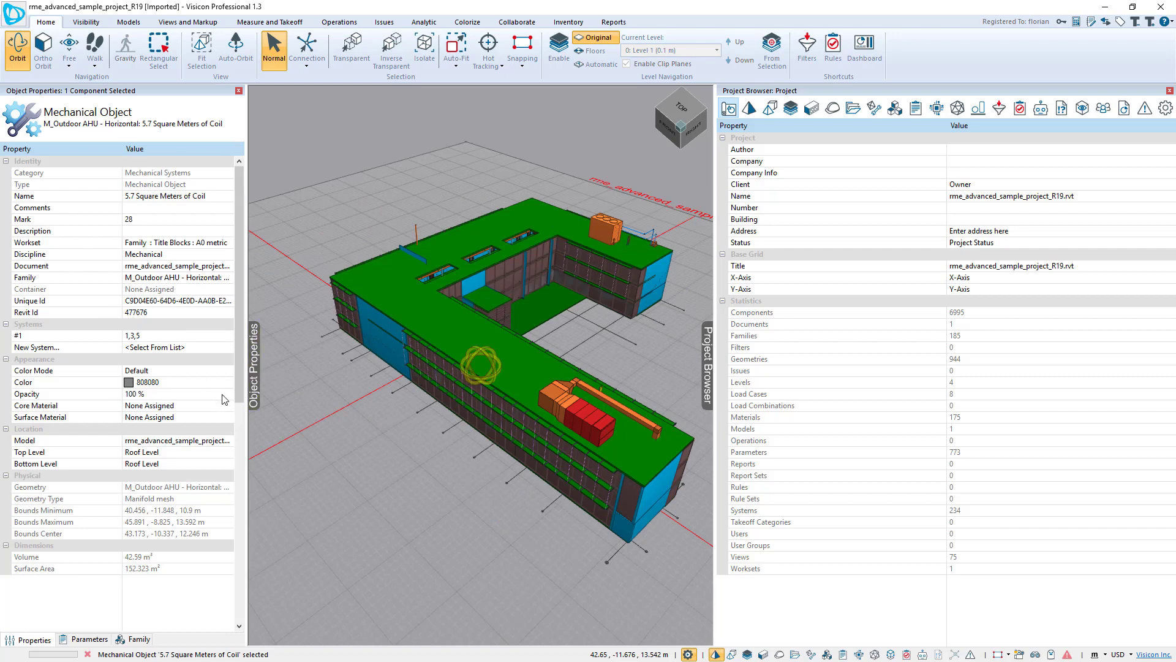
click(86, 639)
click(134, 640)
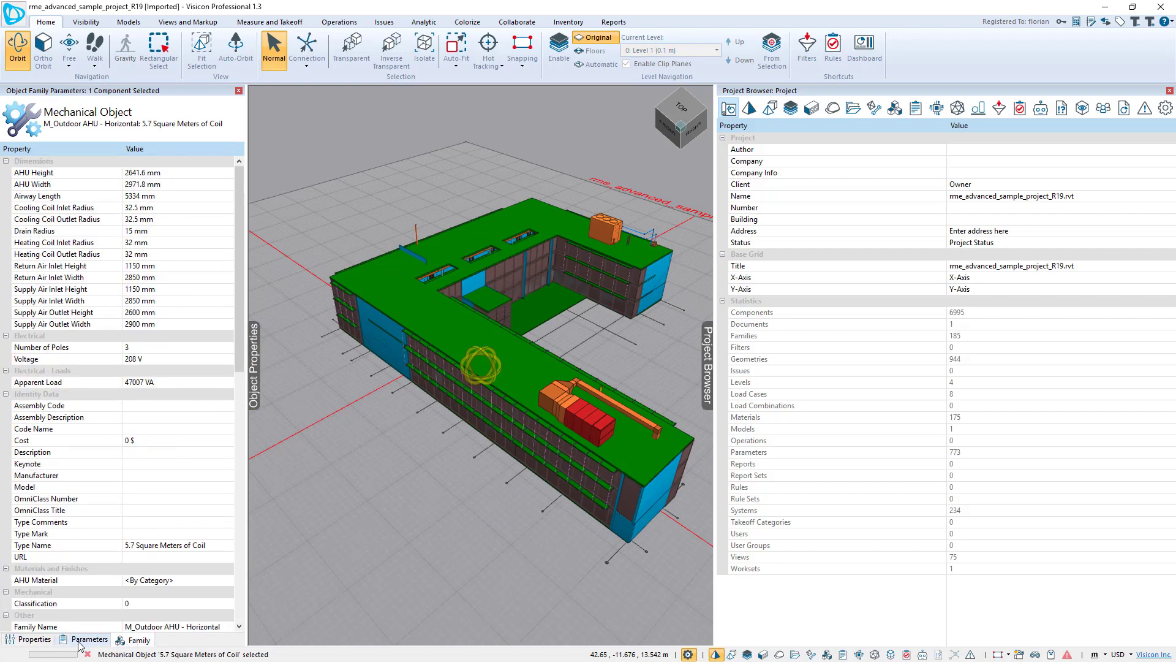
- Return to the coil's general properties, collapse the panel and list the exported views
click(43, 641)
click(255, 395)
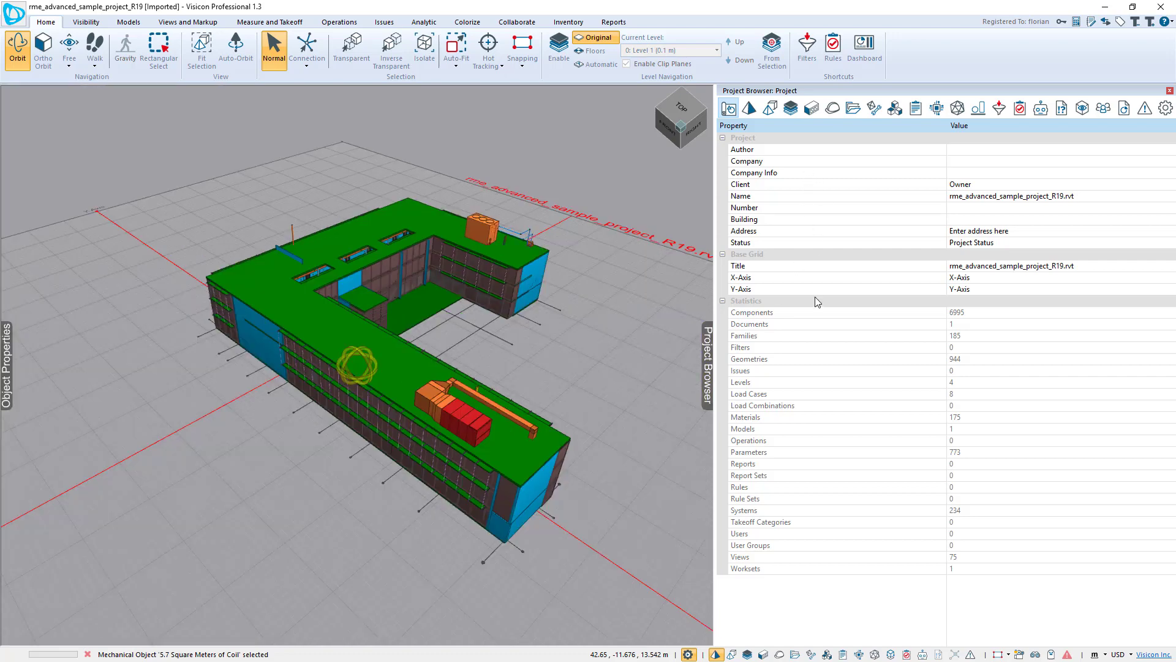
click(1082, 109)
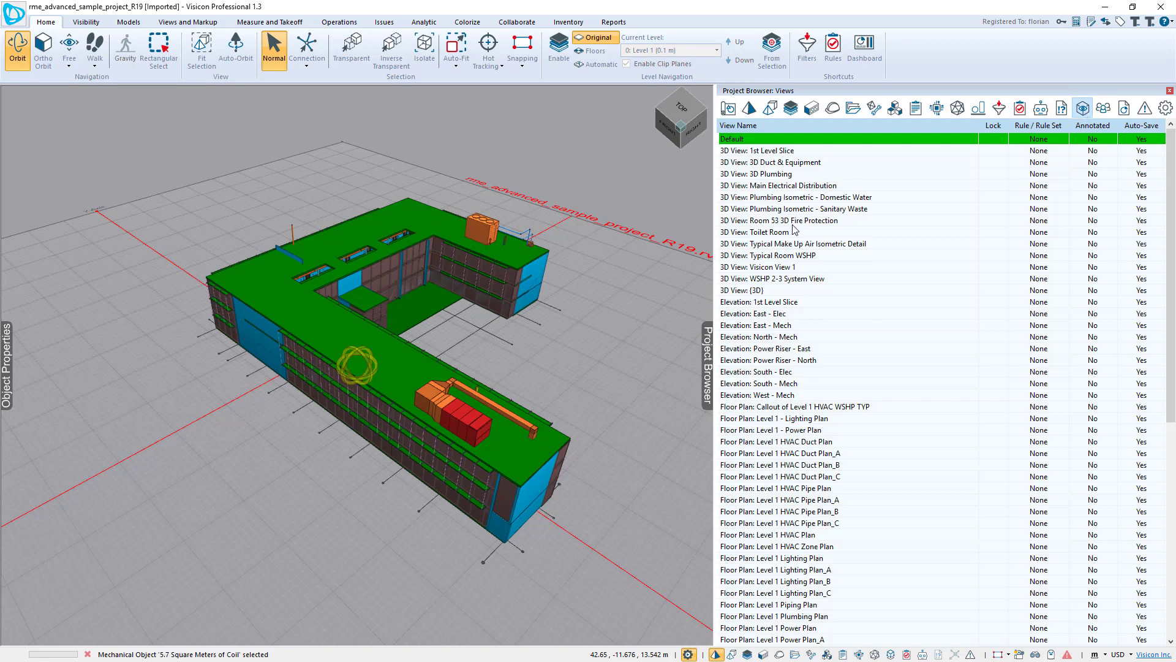
- Open 1st Level Slice, 3D Duct & Equipment and Main Electrical Distribution, then settle on 3D Plumbing
drag(573, 298, 552, 295)
double_click(763, 151)
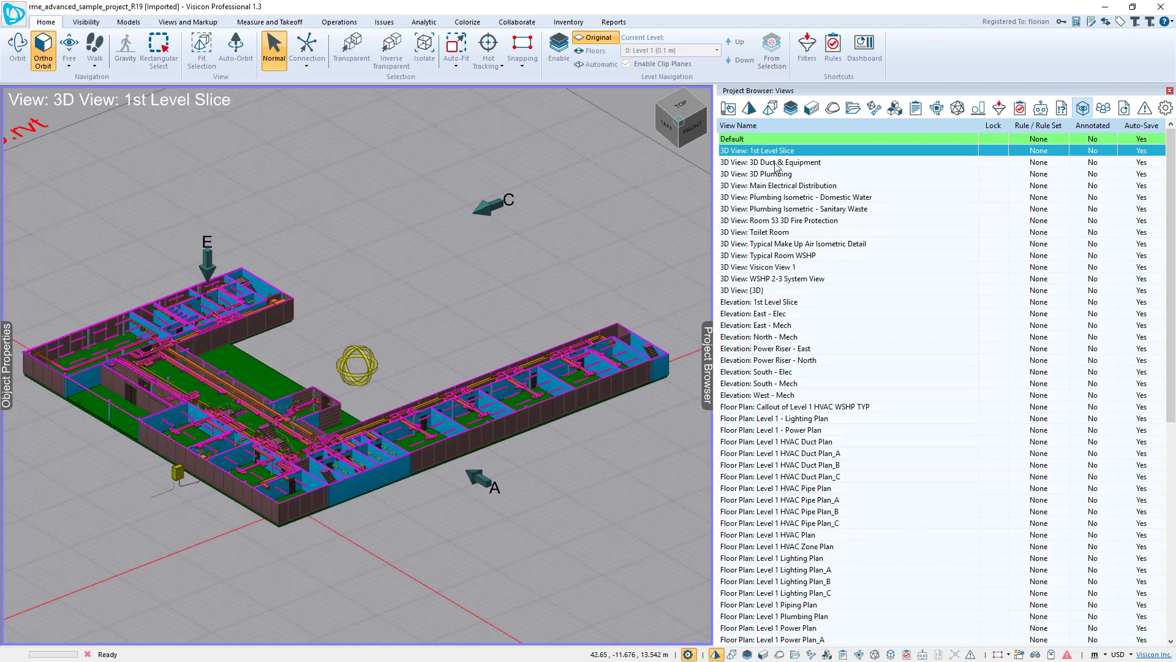
click(775, 163)
double_click(775, 175)
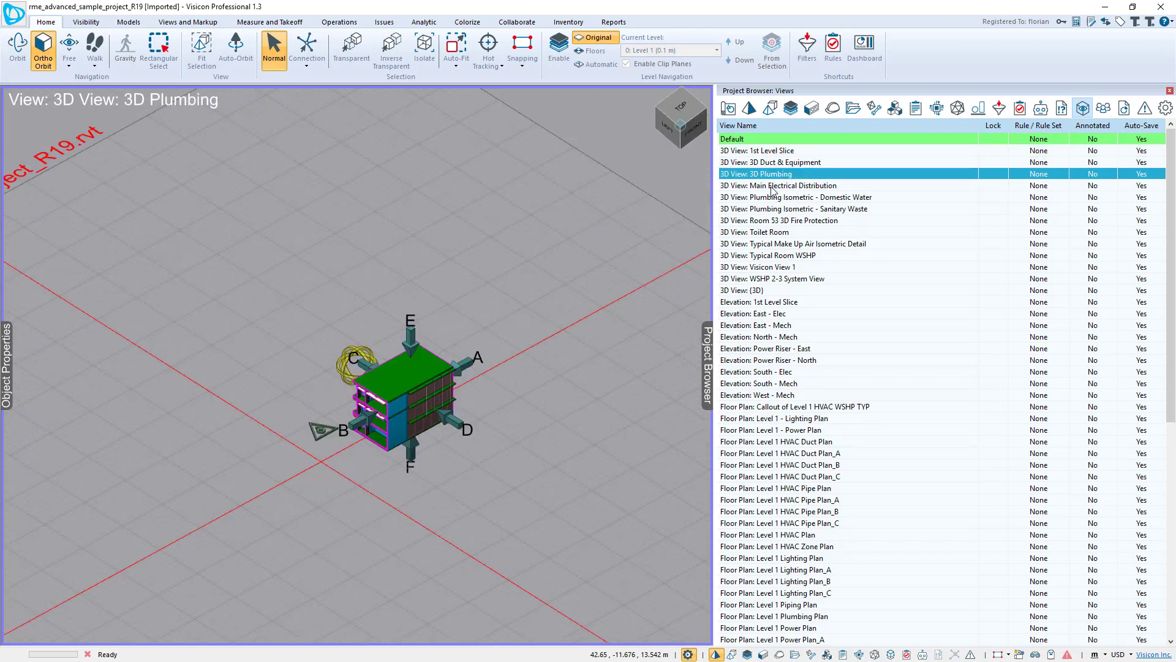
double_click(772, 186)
double_click(775, 174)
- Orbit and zoom the 3D Plumbing slice to show more of the roof
drag(410, 409, 472, 442)
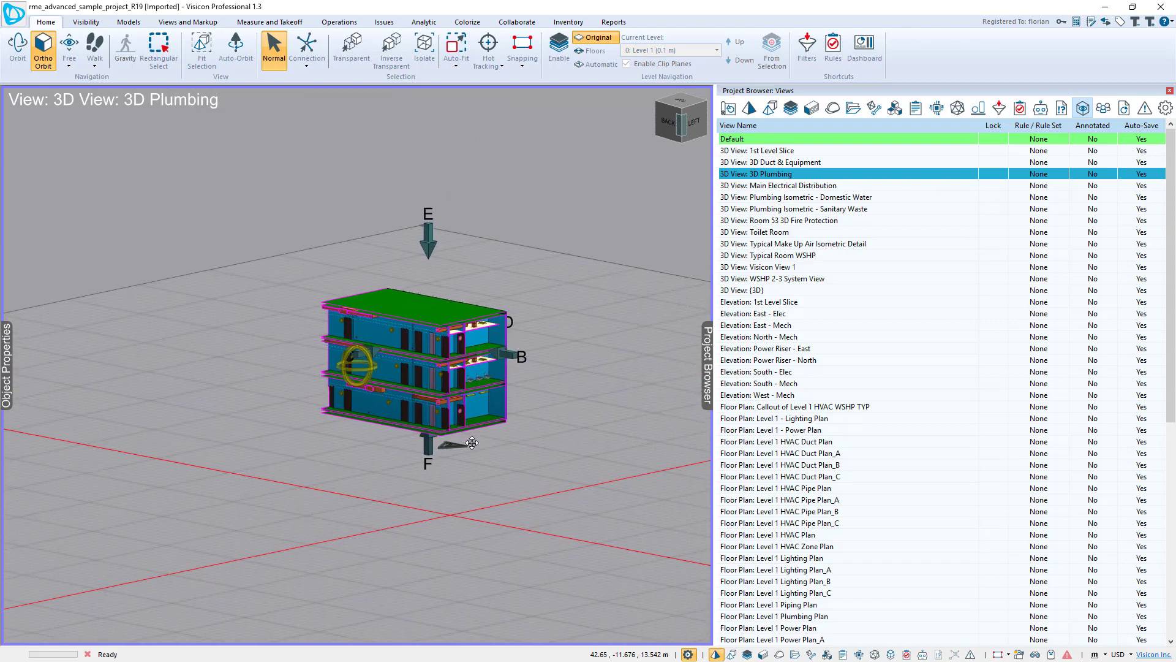
scroll(473, 442, up, 10)
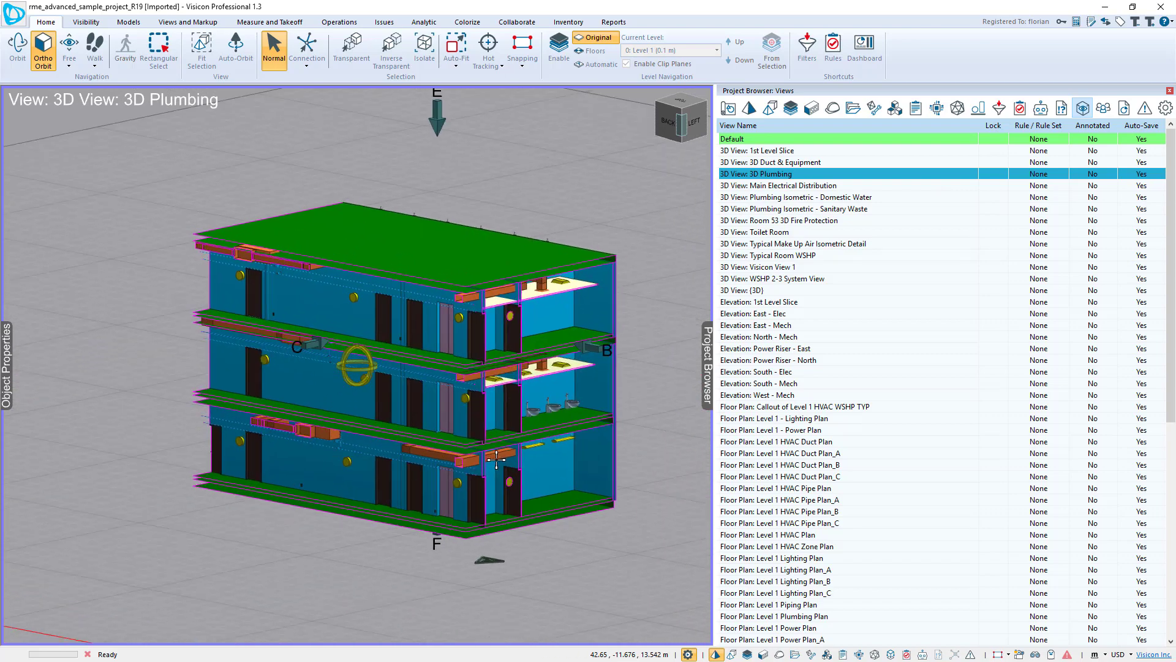
drag(496, 459, 619, 515)
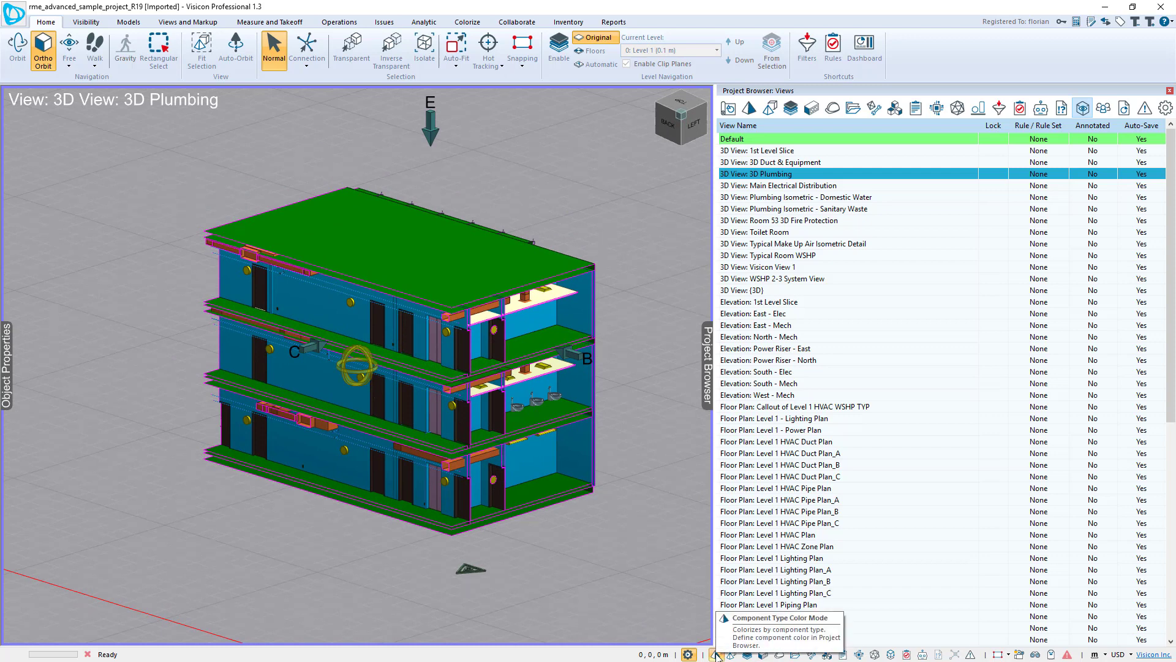
- Try Discipline and Family Color Modes, then switch colouring off to return to material colours
click(764, 655)
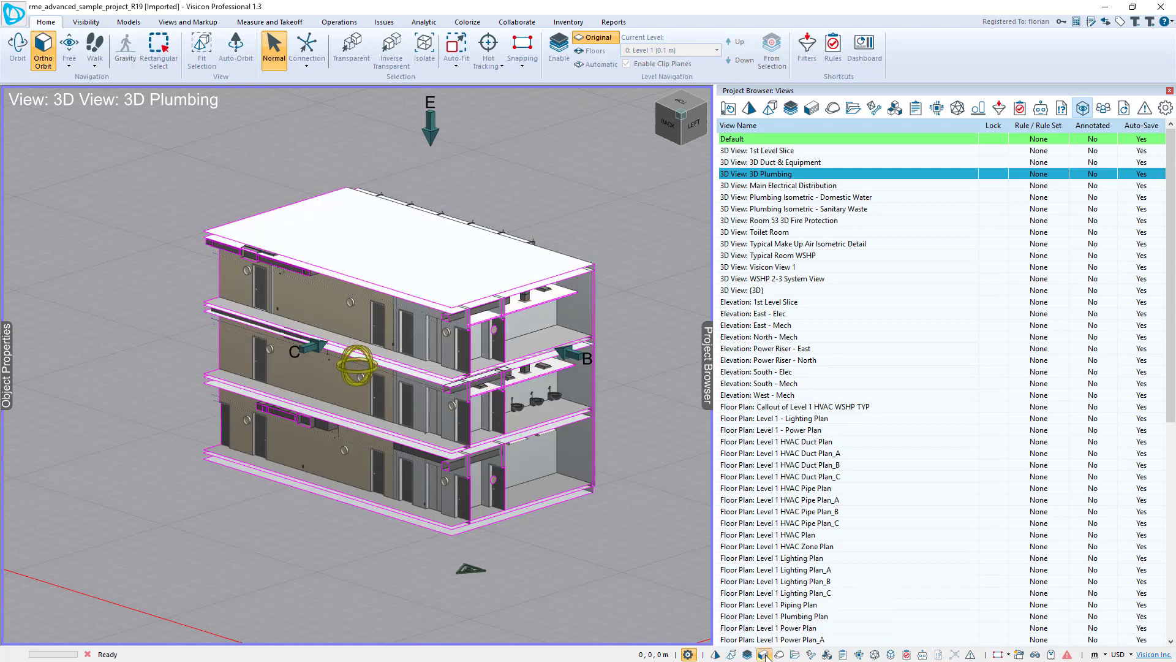
click(778, 655)
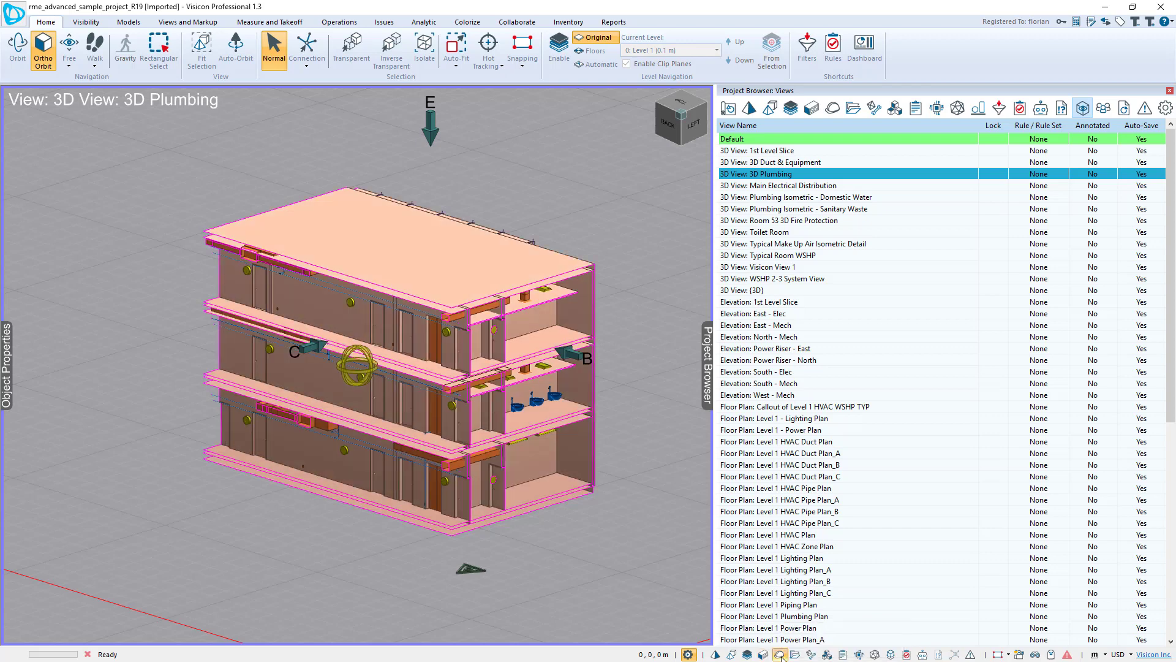
click(827, 654)
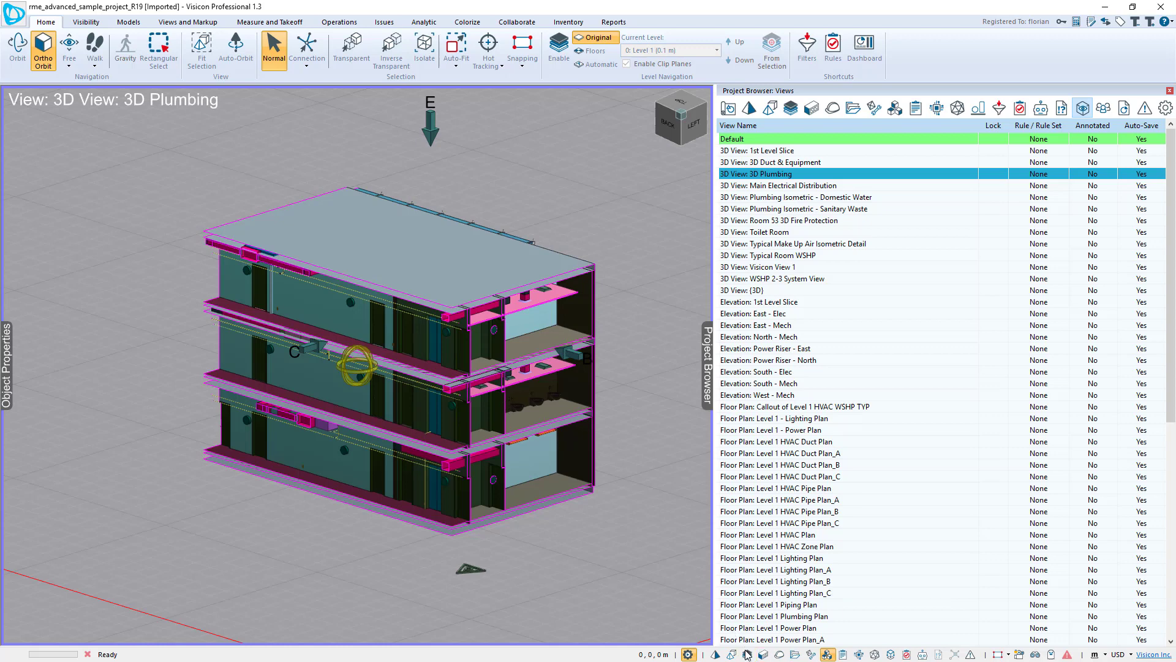
click(829, 654)
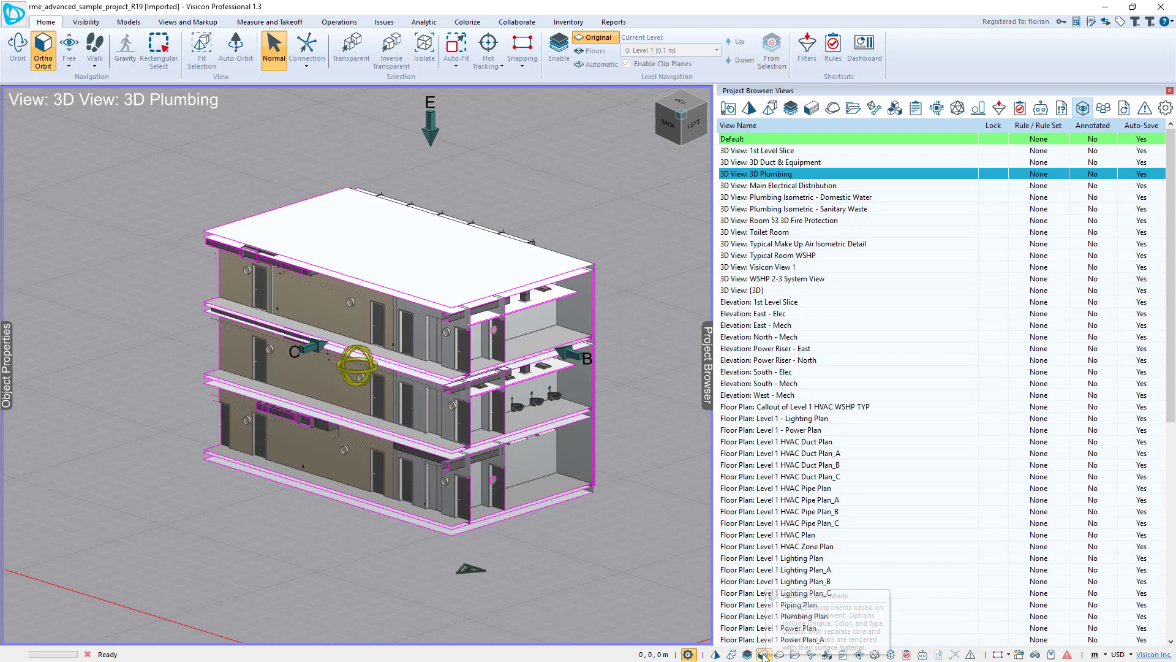
- Select the roof slab plus all similar floor slabs by category and make them transparent
click(478, 278)
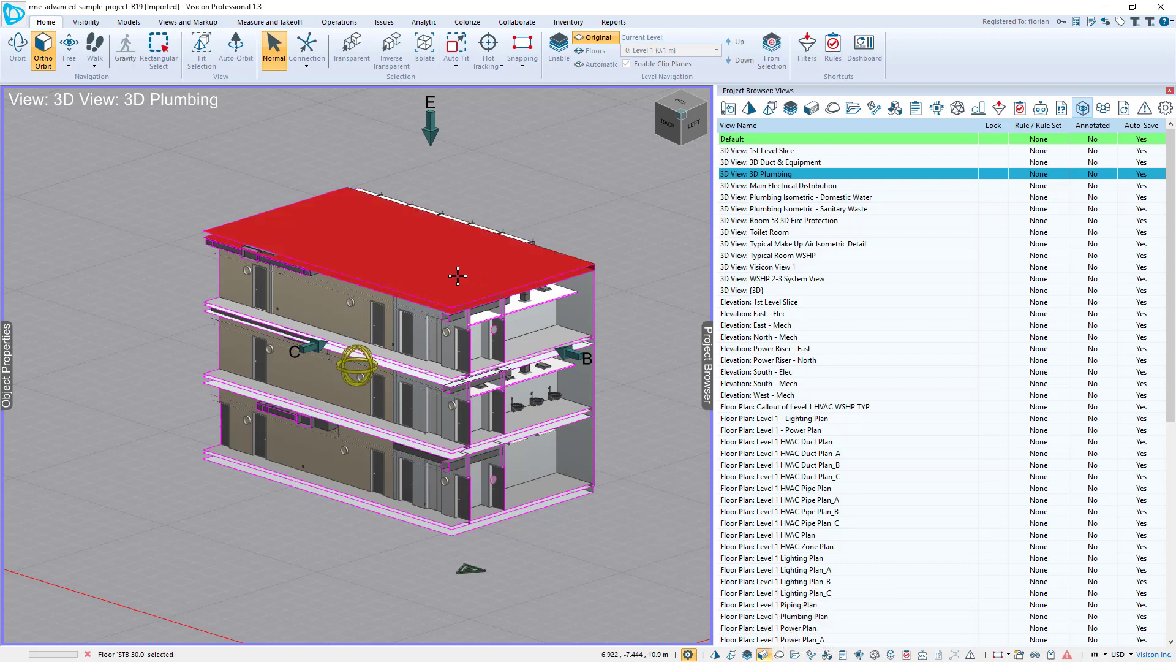
right_click(483, 274)
mouse_move(552, 283)
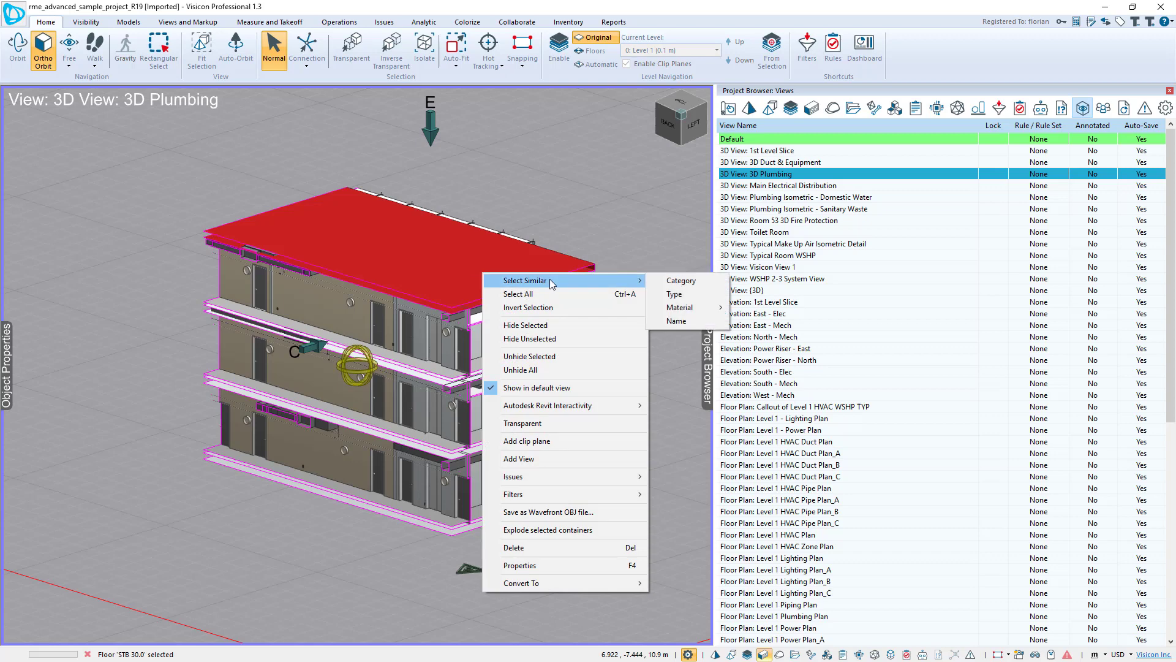
click(681, 280)
right_click(492, 266)
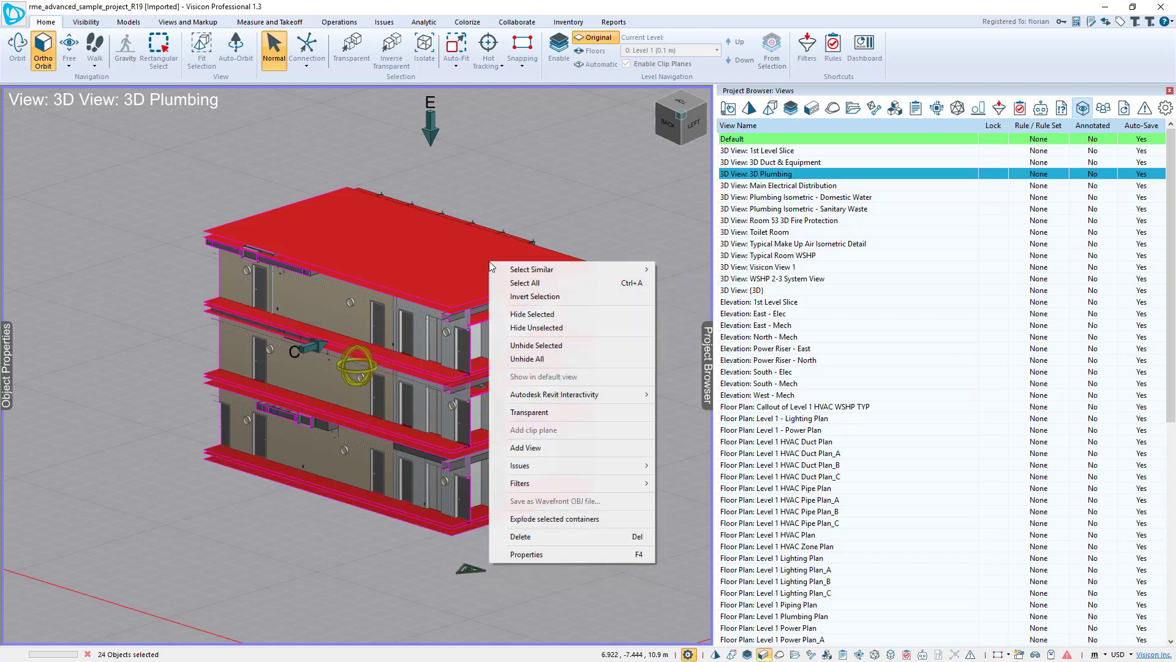
click(531, 411)
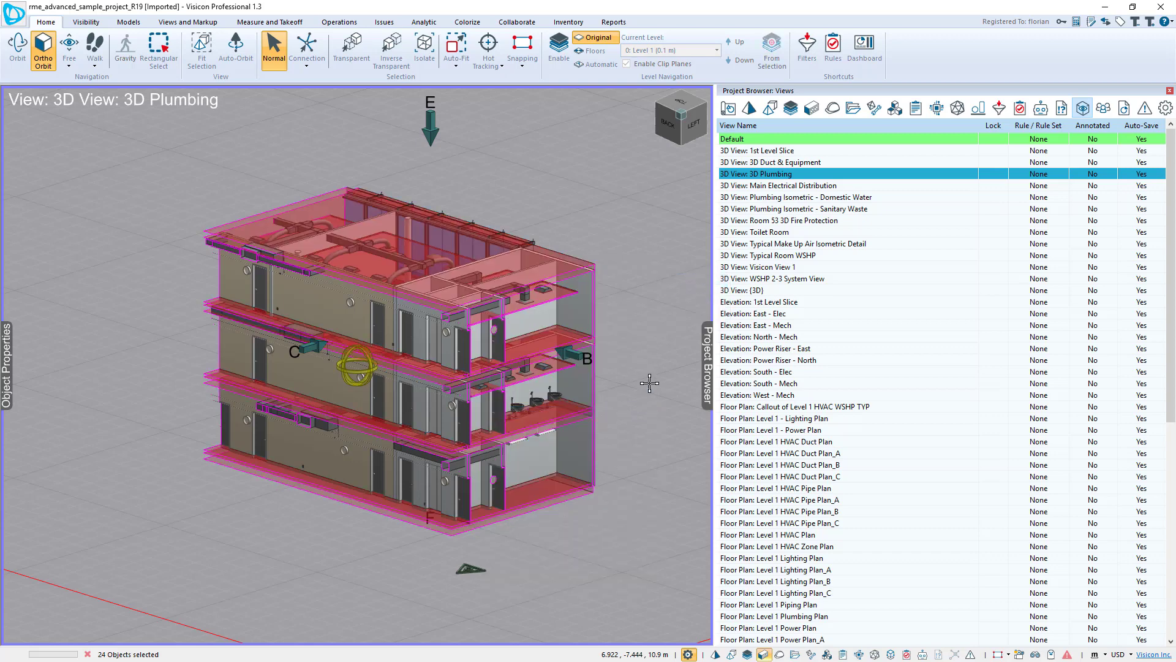
click(649, 383)
mouse_move(643, 336)
mouse_down()
mouse_move(337, 341)
mouse_move(184, 328)
mouse_move(324, 346)
mouse_move(637, 329)
mouse_up()
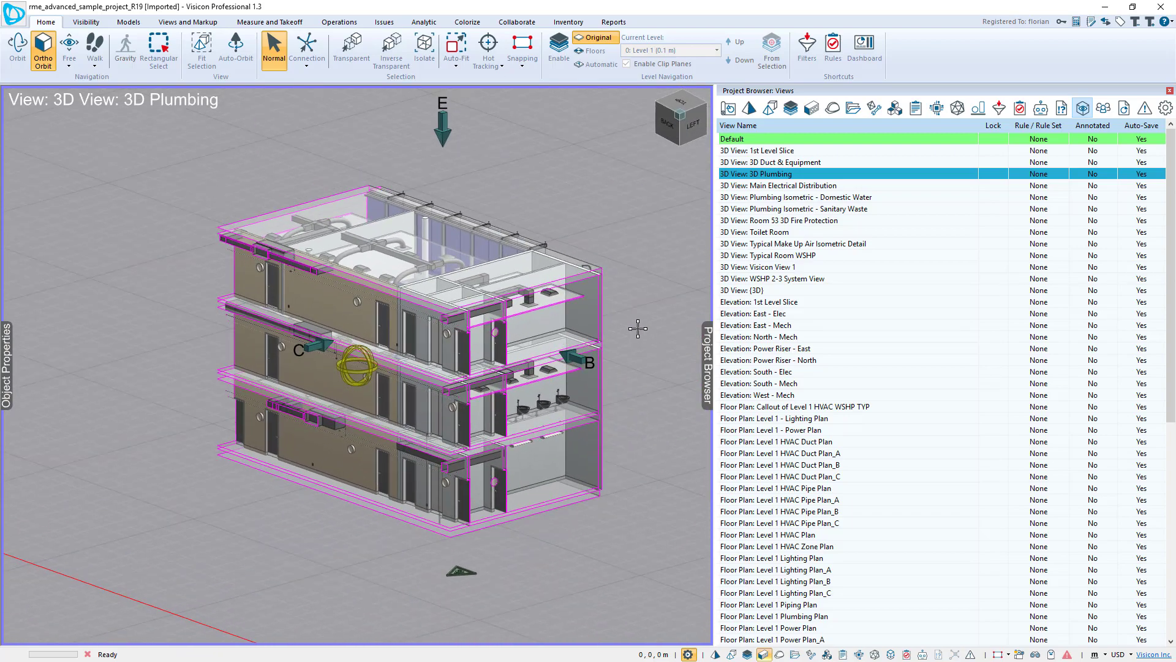
- Click through Electrical, Sanitary Waste, Fire Protection, Make Up Air, WSHP and elevation views to Level 1 HVAC Plan
click(759, 186)
click(762, 209)
click(761, 220)
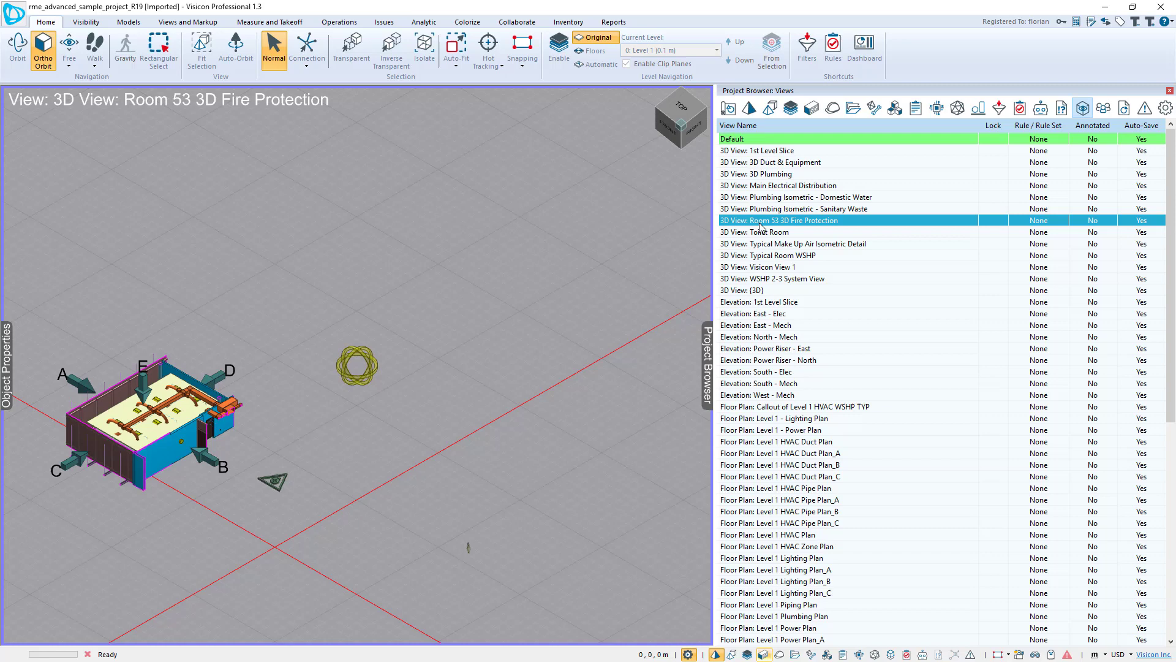
click(765, 245)
click(768, 279)
click(777, 315)
click(792, 523)
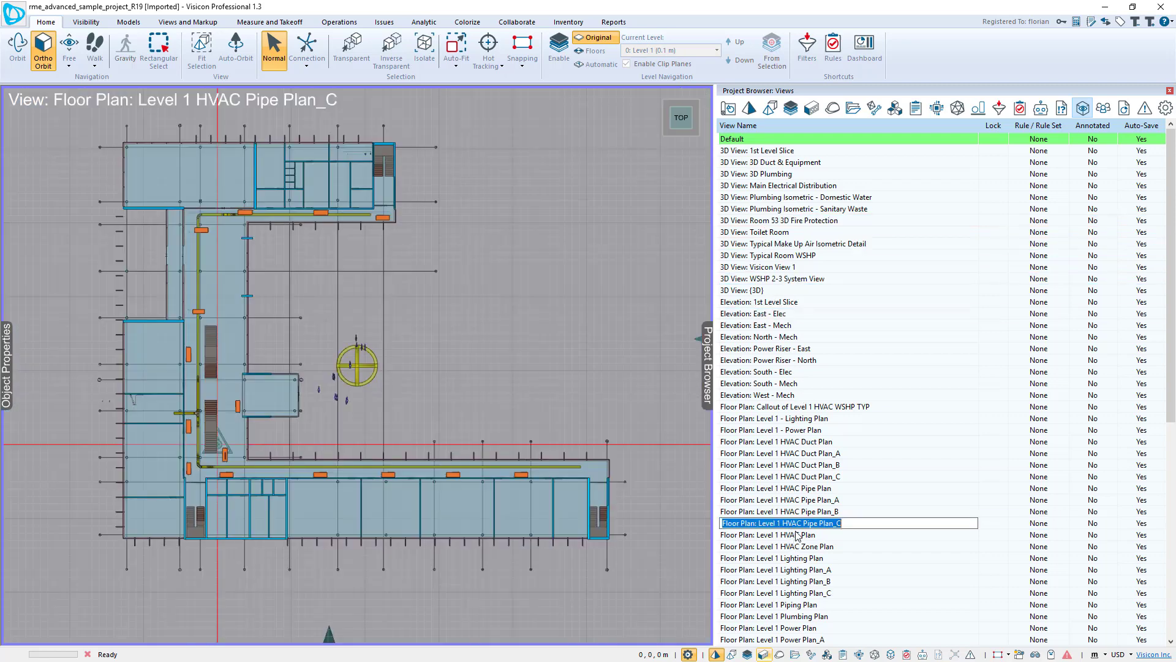
click(798, 535)
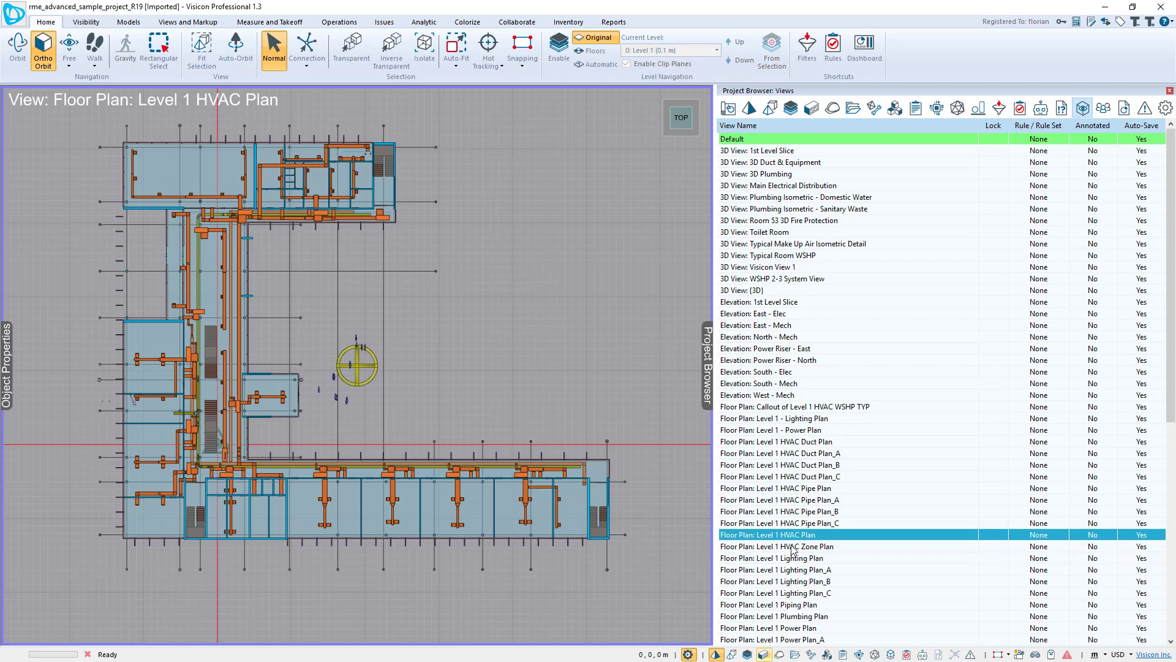
middle_drag(371, 272, 414, 285)
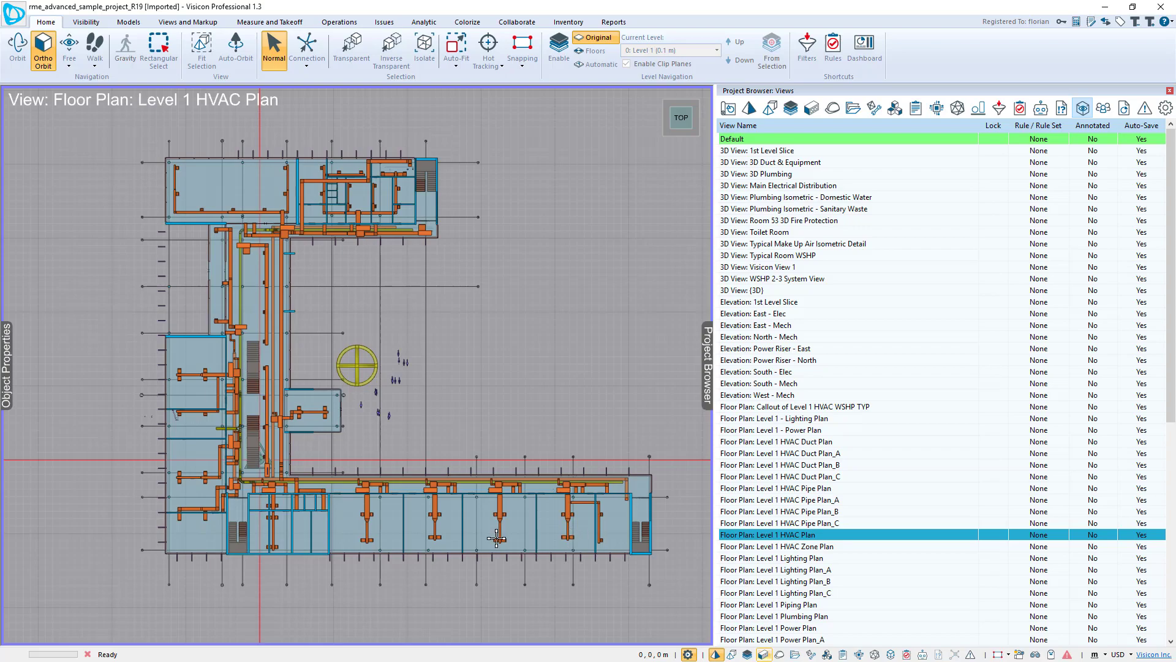
- Tilt the Level 1 HVAC Plan into 3D, orbit low and select the Stahlbalkon balcony railing
drag(430, 503, 513, 476)
scroll(366, 473, up, 5)
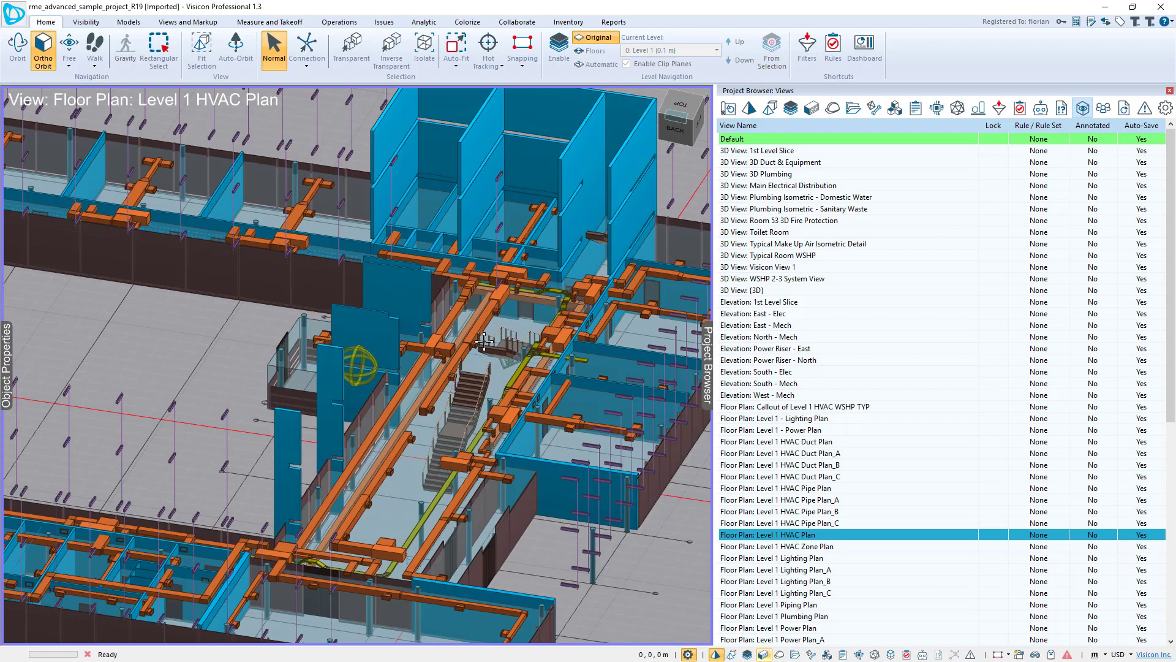
drag(460, 472, 560, 375)
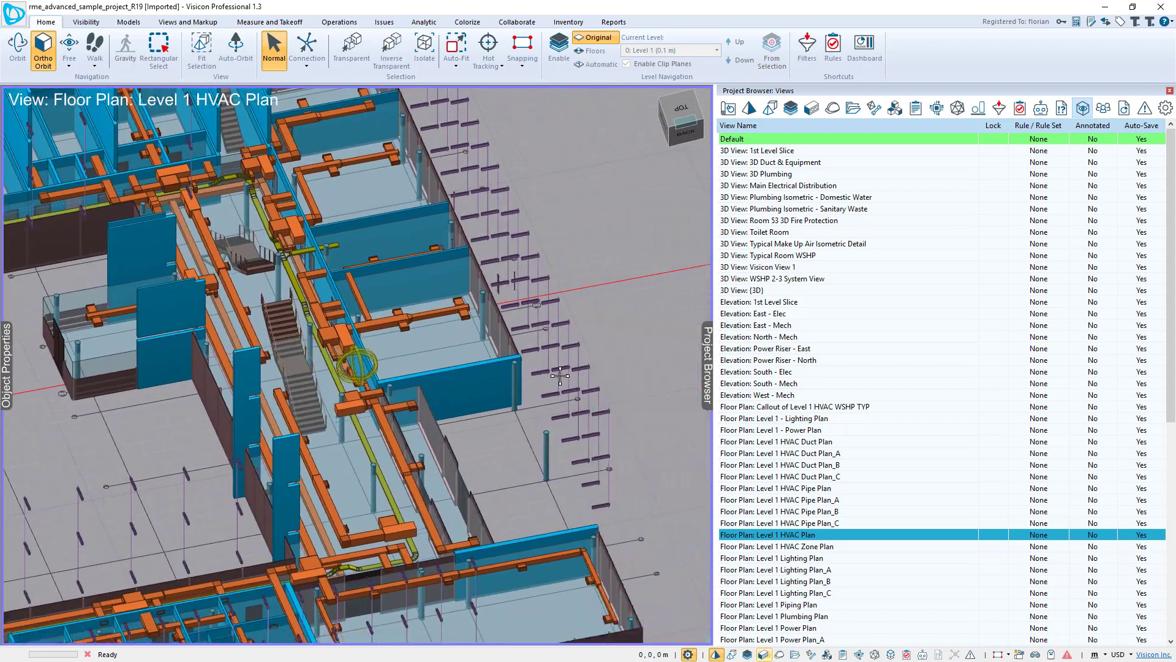
click(551, 301)
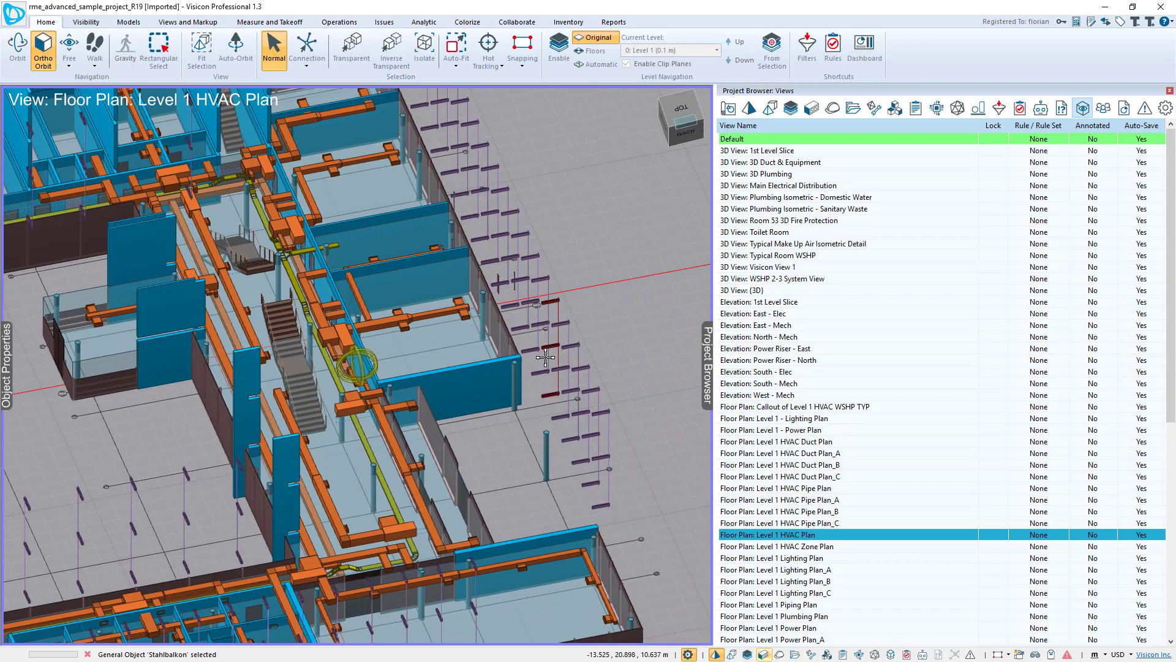
drag(348, 386, 389, 384)
scroll(390, 385, down, 8)
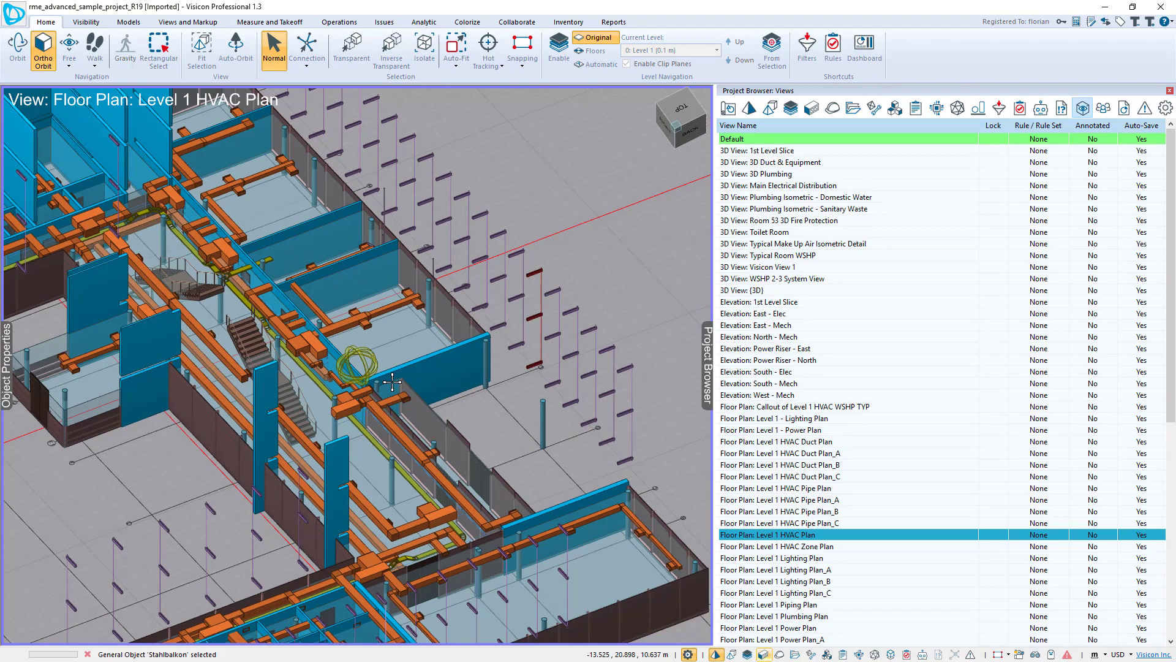
scroll(344, 409, down, 5)
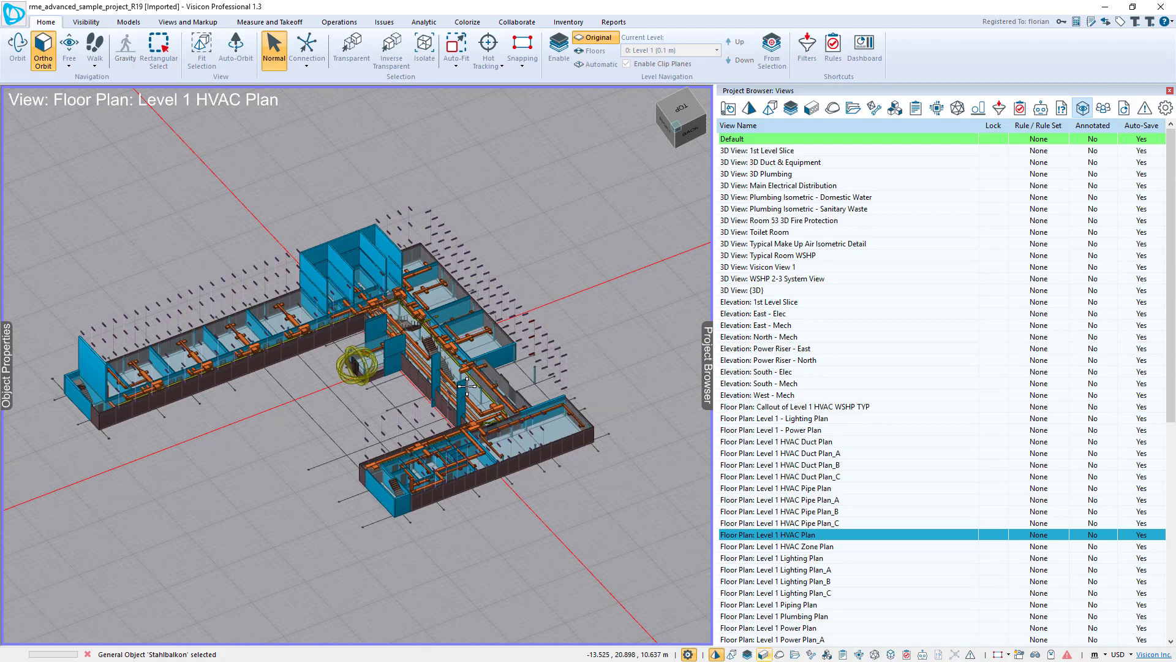
- Open 1st Level Slice, 3D Plumbing, Room 53 Fire Protection, {3D}, Power and Duct Plan_C views, ending on Pipe Plan_A
double_click(766, 151)
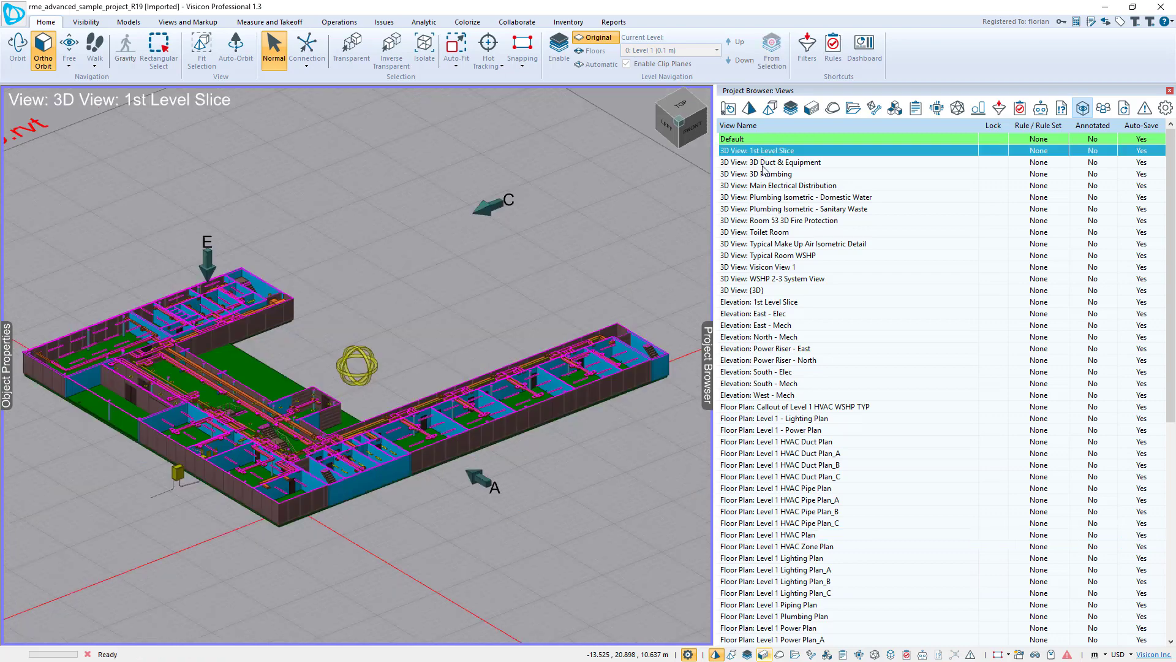
double_click(766, 174)
double_click(776, 220)
double_click(782, 290)
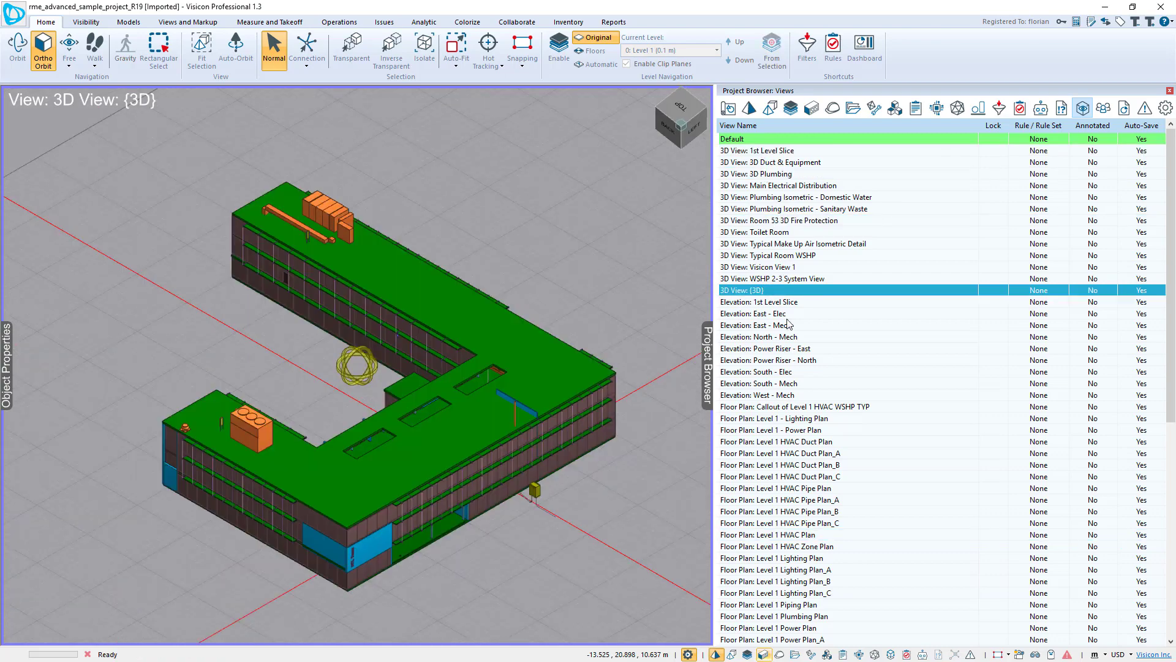
double_click(789, 430)
double_click(791, 477)
double_click(796, 500)
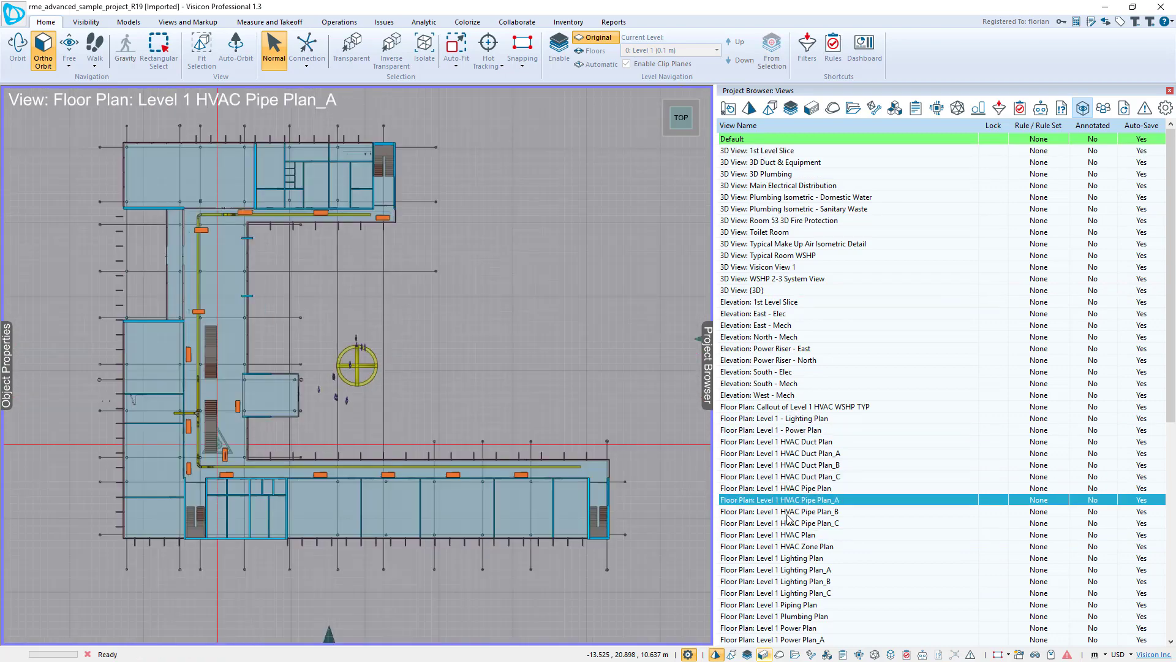